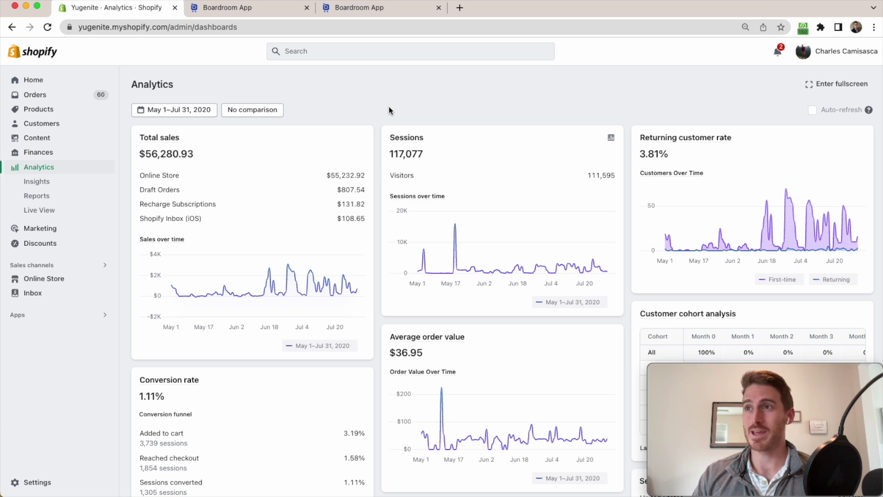
Step: Review the Shopify Analytics dashboard cards, then switch to the Boardroom My Products tab
scroll(381, 107, "down", 3)
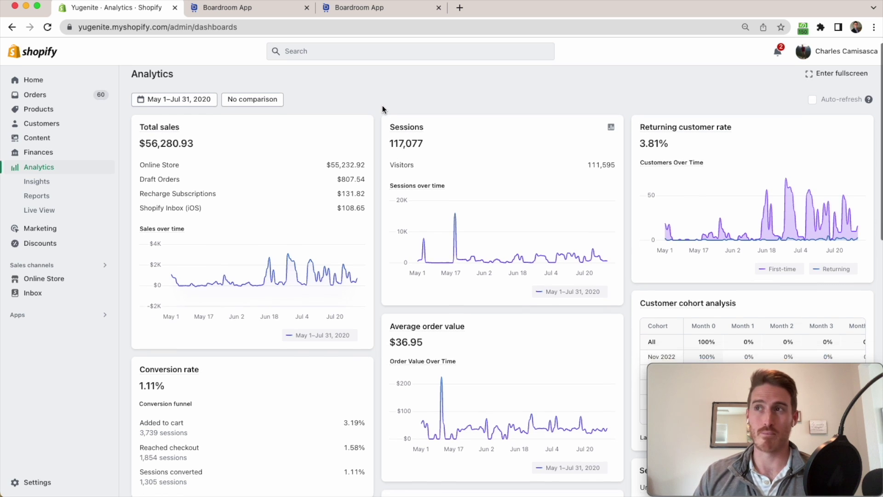
scroll(382, 109, "down", 4)
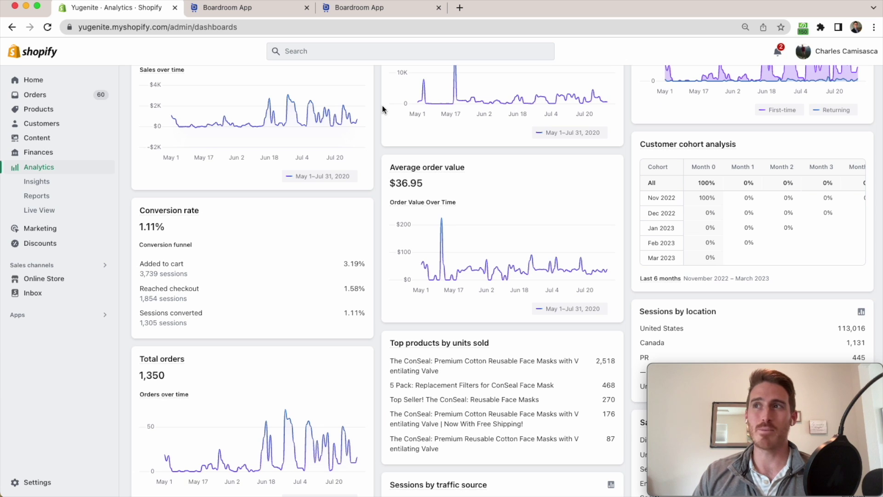
scroll(383, 106, "down", 5)
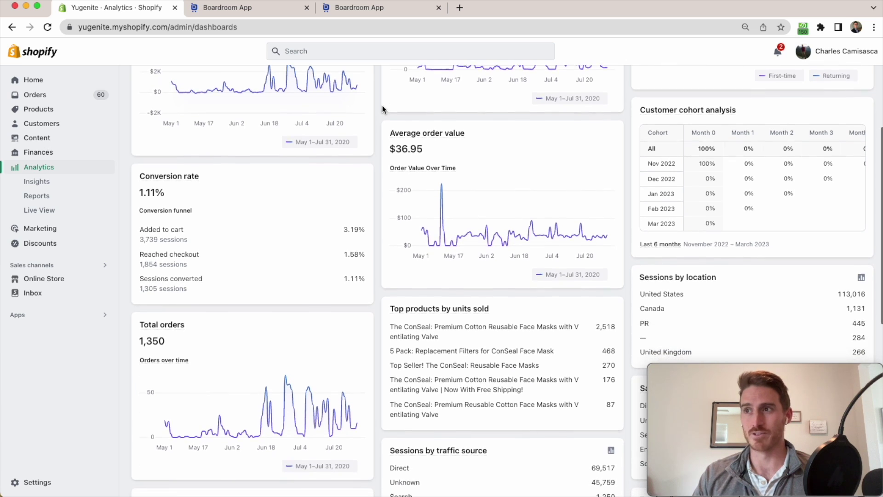
scroll(382, 109, "down", 2)
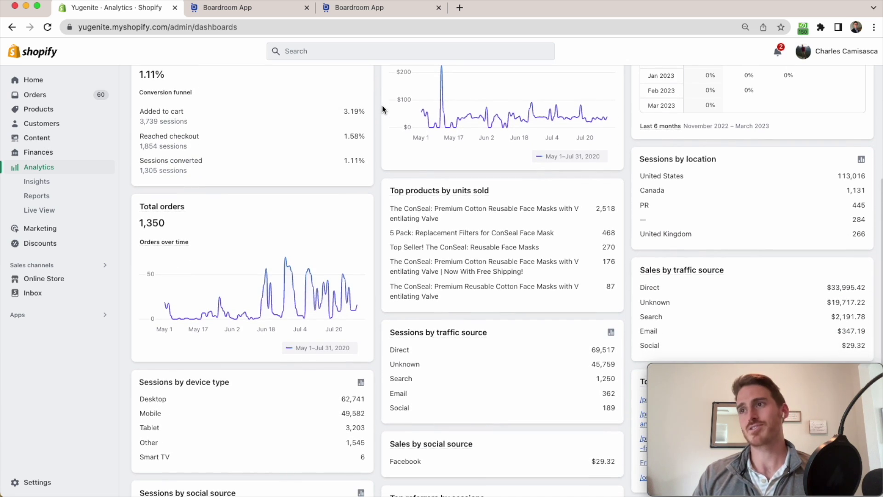
scroll(382, 109, "down", 2)
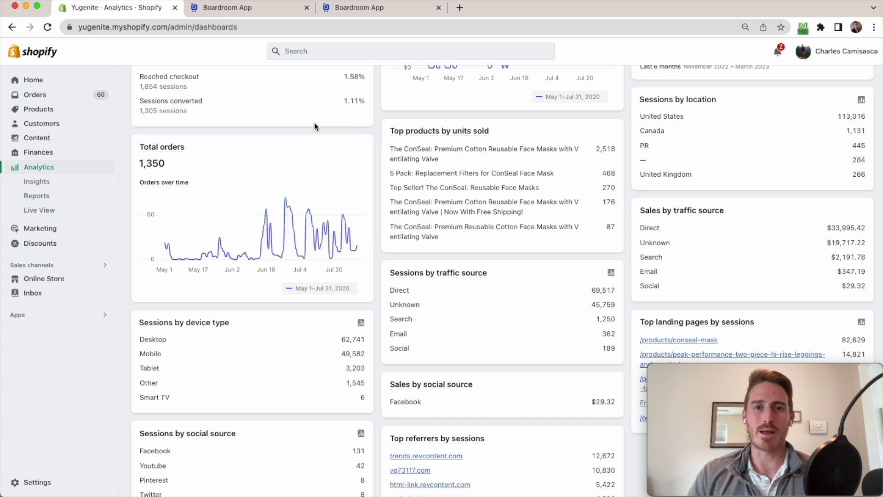
left_click(229, 7)
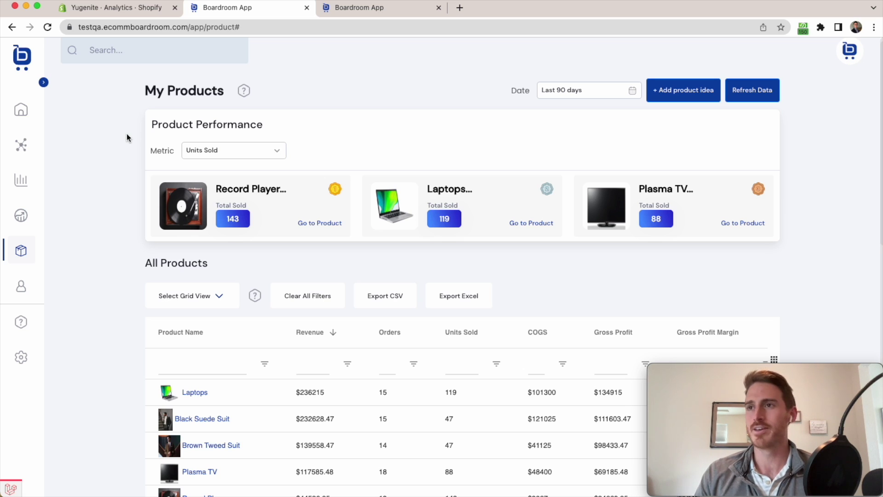
left_click(43, 82)
left_click(95, 247)
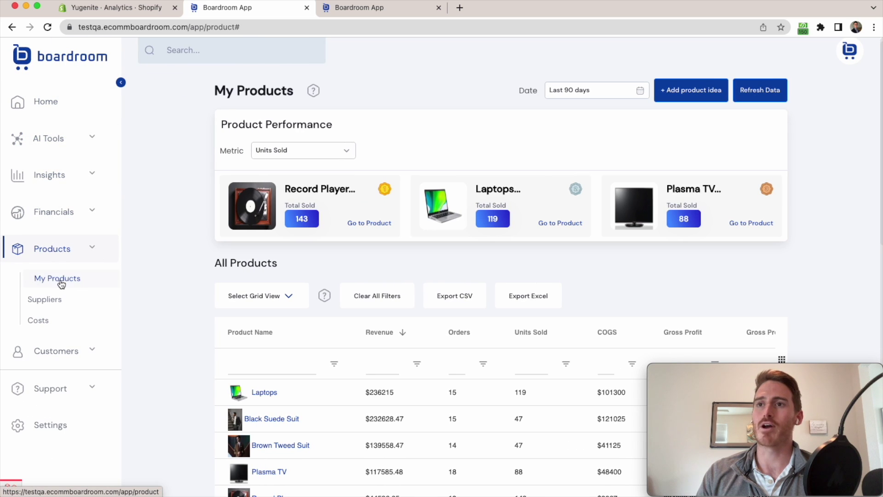
left_click(97, 253)
left_click(115, 94)
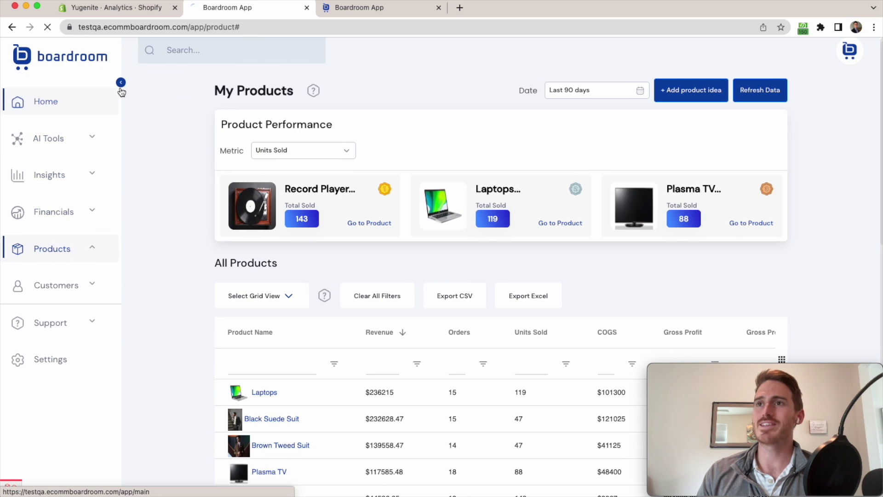
left_click(47, 27)
left_click(121, 83)
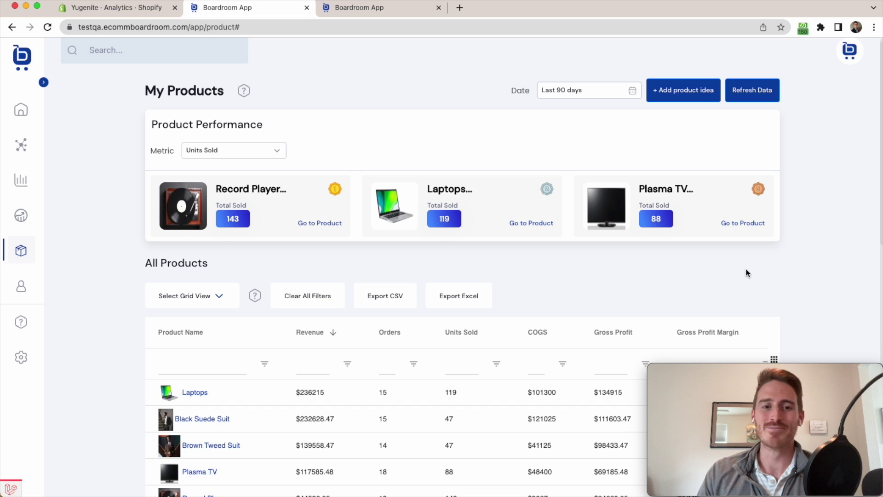
scroll(764, 270, "down", 5)
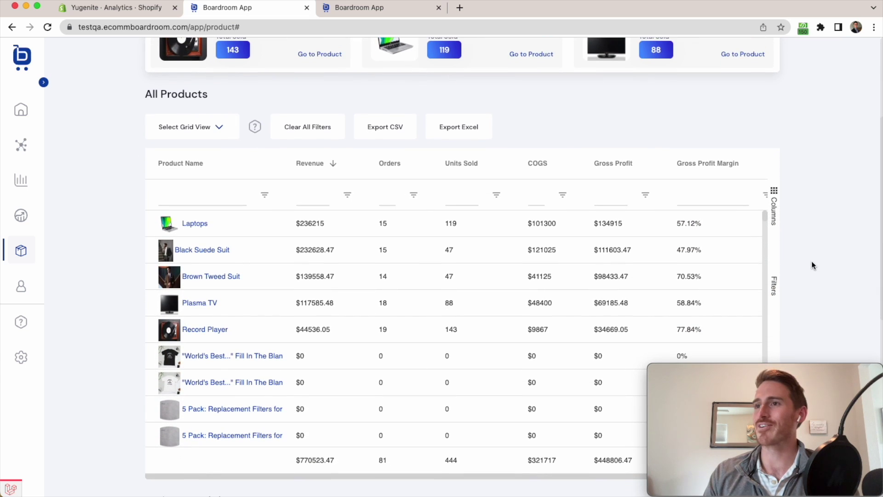
scroll(812, 262, "down", 1)
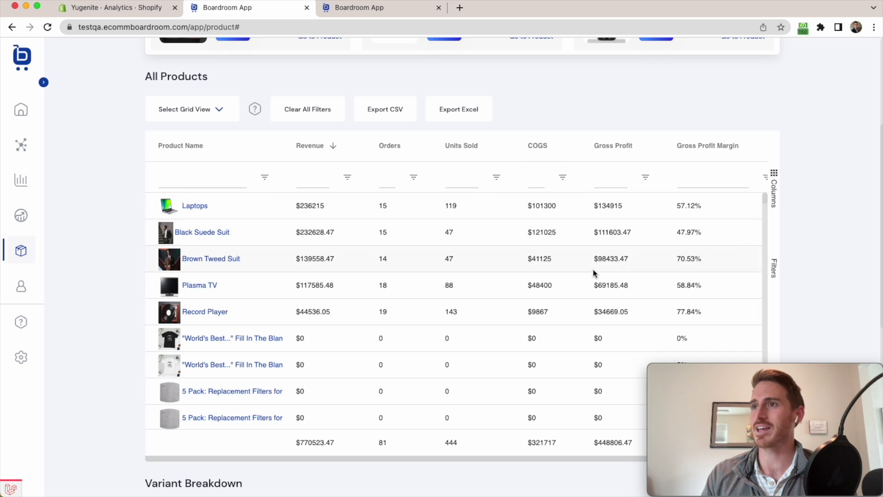
scroll(593, 269, "right", 2)
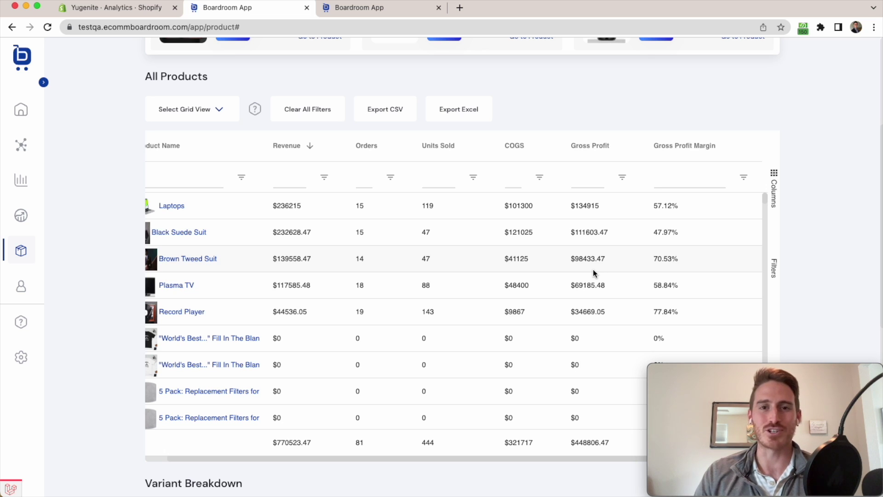
scroll(468, 272, "left", 2)
scroll(467, 272, "up", 5)
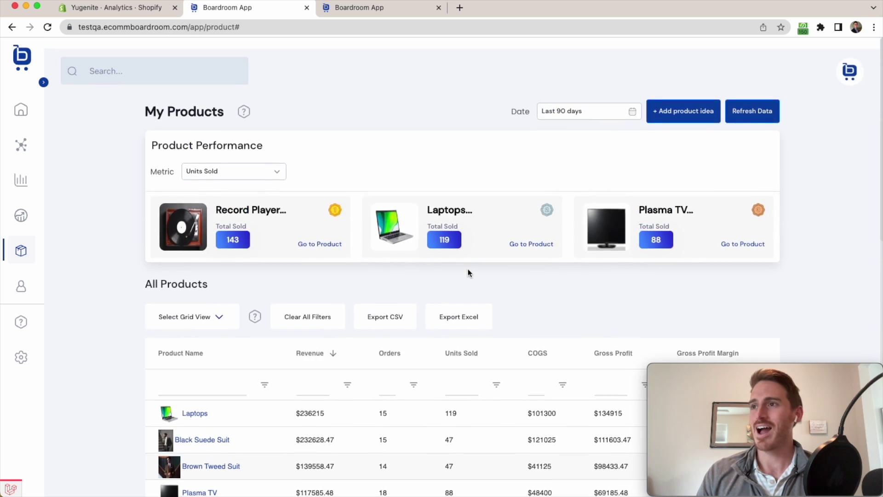
scroll(472, 297, "down", 3)
Step: Sort products by Units Sold, highest first, and filter Revenue to greater than 0
left_click(464, 233)
left_click(464, 233)
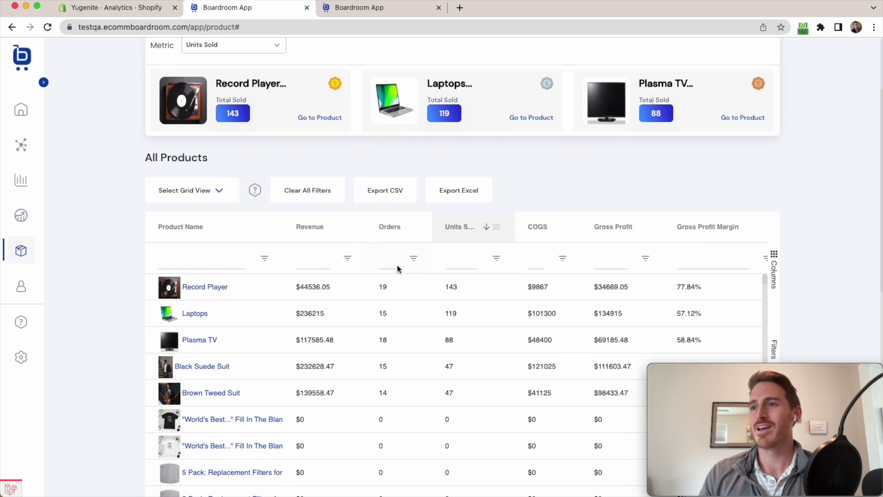
left_click(347, 258)
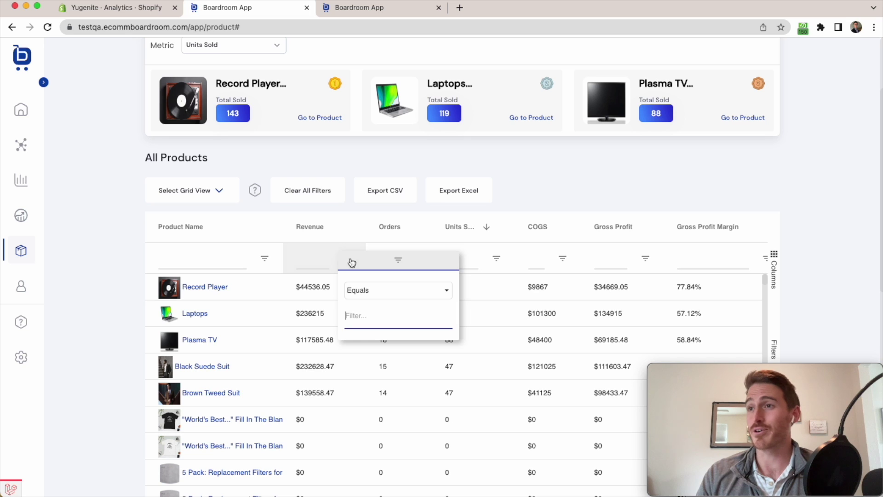
left_click(366, 288)
left_click(373, 382)
left_click(367, 318)
type("0")
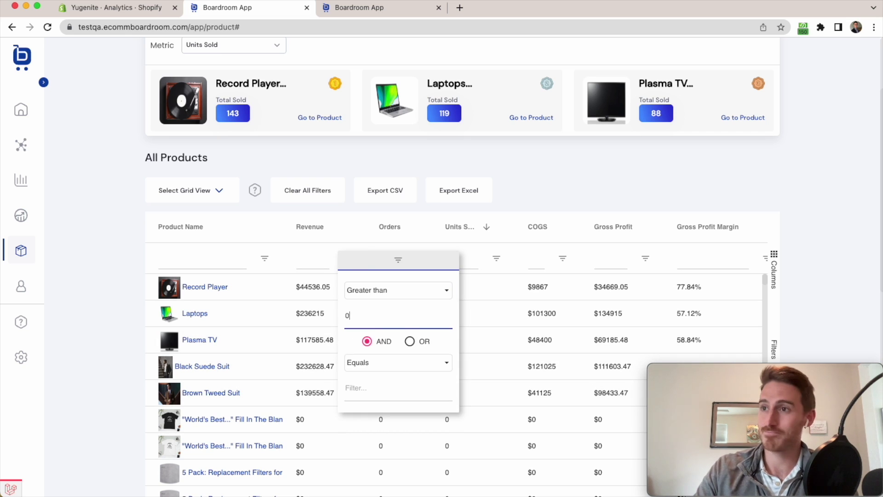
left_click(69, 375)
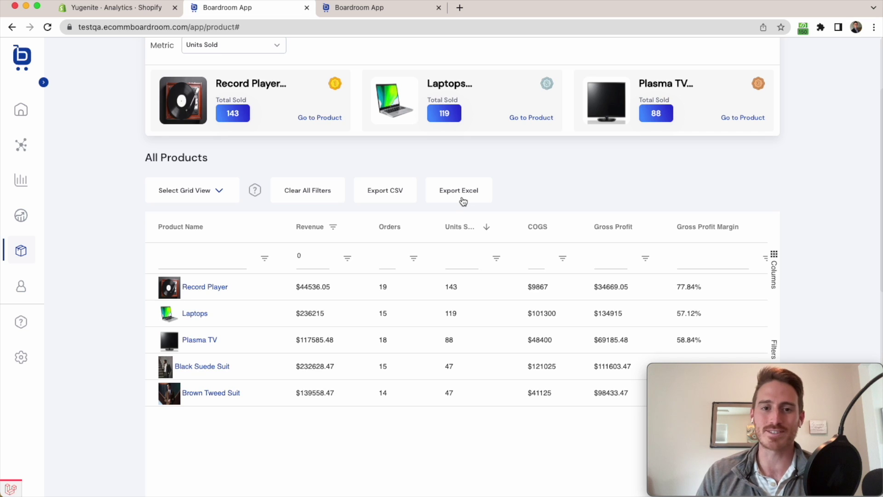
Step: Apply the saved table view 'Products over $1k in sale'
left_click(223, 193)
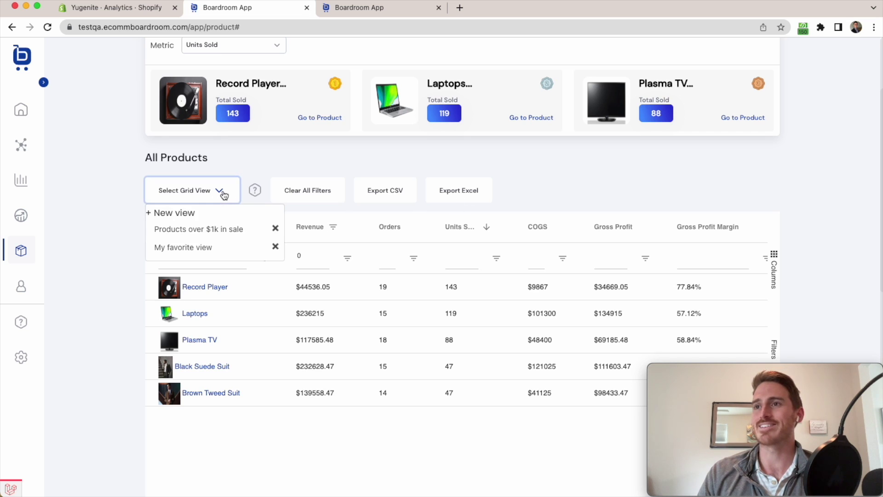
left_click(216, 231)
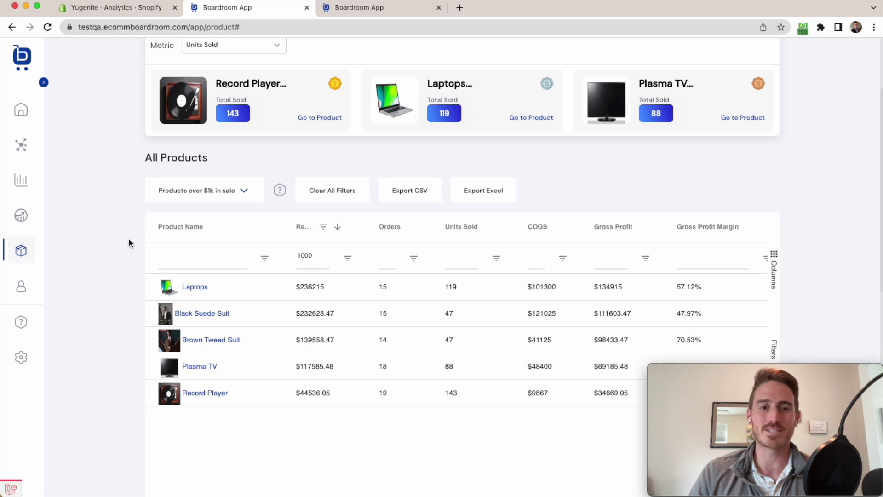
scroll(129, 243, "up", 3)
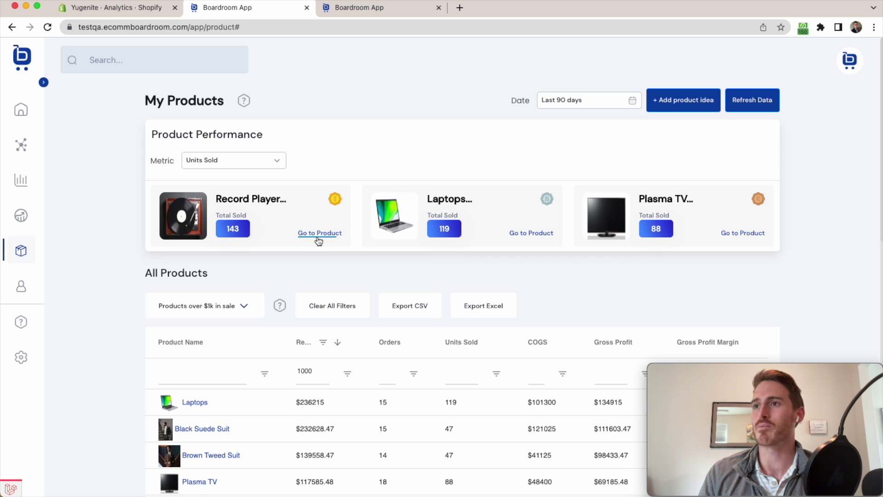
Step: Open Record Player's detail page and scroll through metrics, orders and expenses to Product costs
left_click(319, 238)
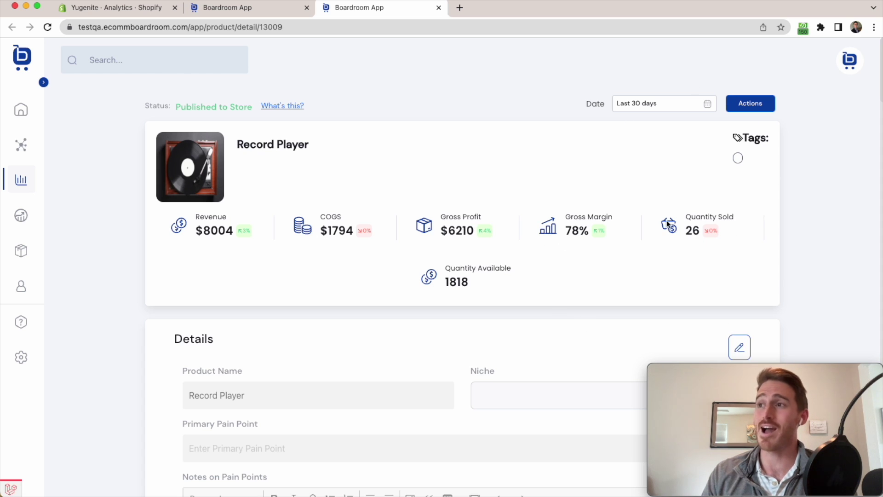
scroll(773, 266, "down", 2)
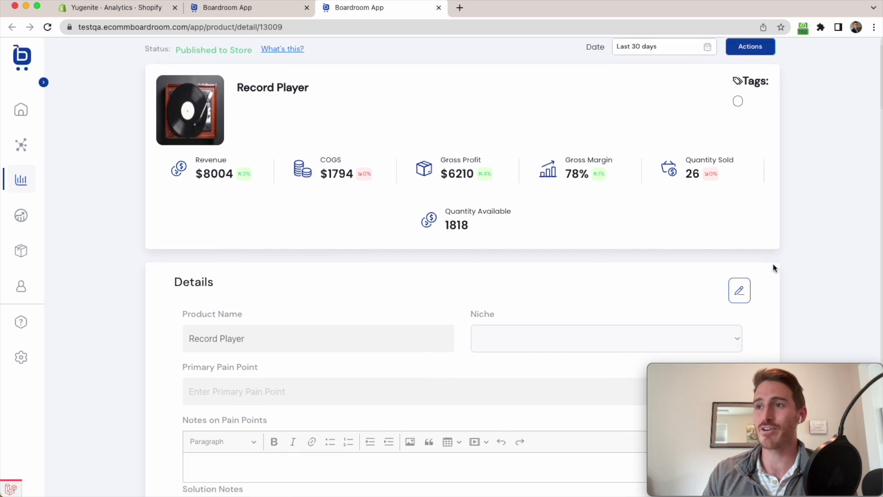
scroll(773, 268, "down", 5)
scroll(833, 265, "down", 7)
scroll(832, 266, "down", 20)
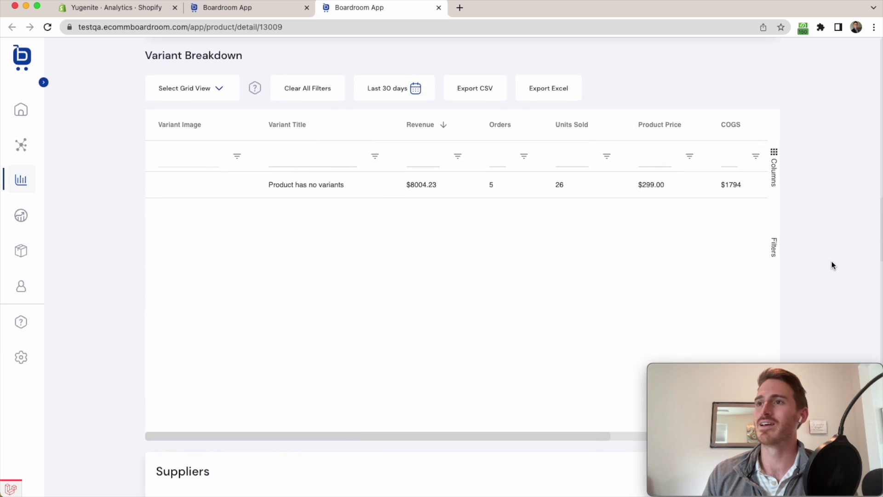
scroll(823, 260, "down", 8)
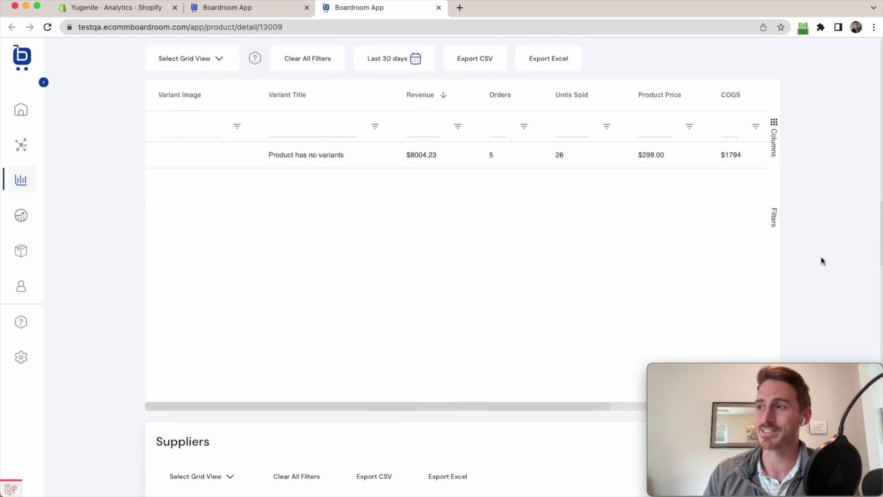
scroll(822, 261, "down", 4)
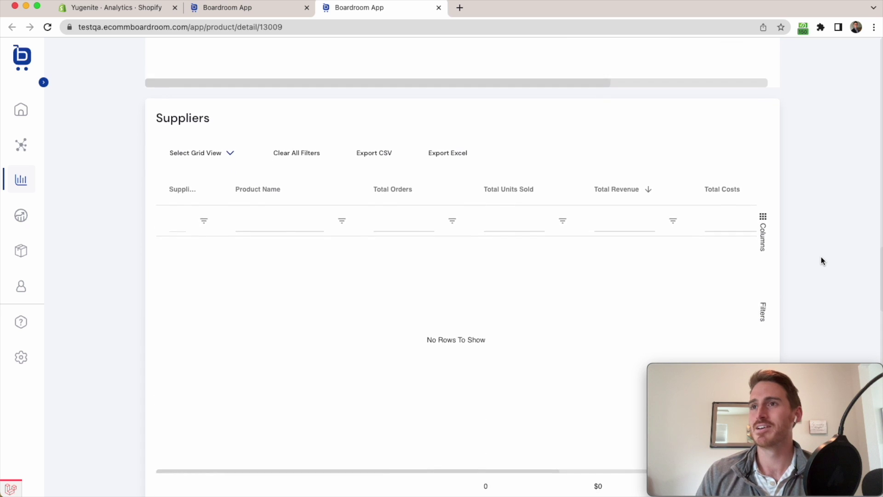
scroll(823, 261, "down", 13)
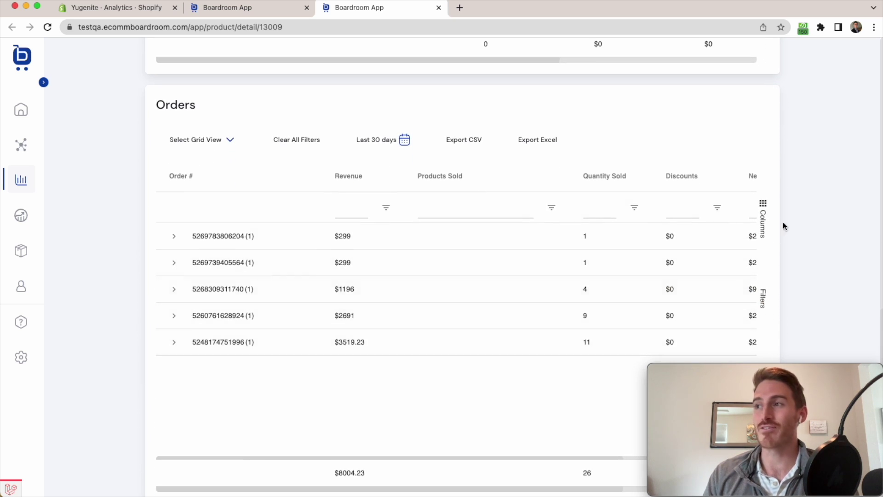
scroll(797, 238, "down", 3)
scroll(796, 240, "down", 12)
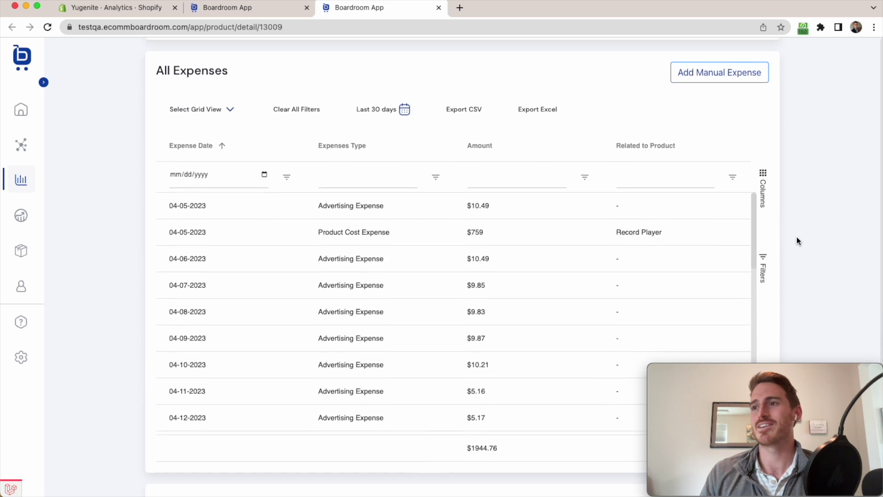
scroll(797, 240, "down", 12)
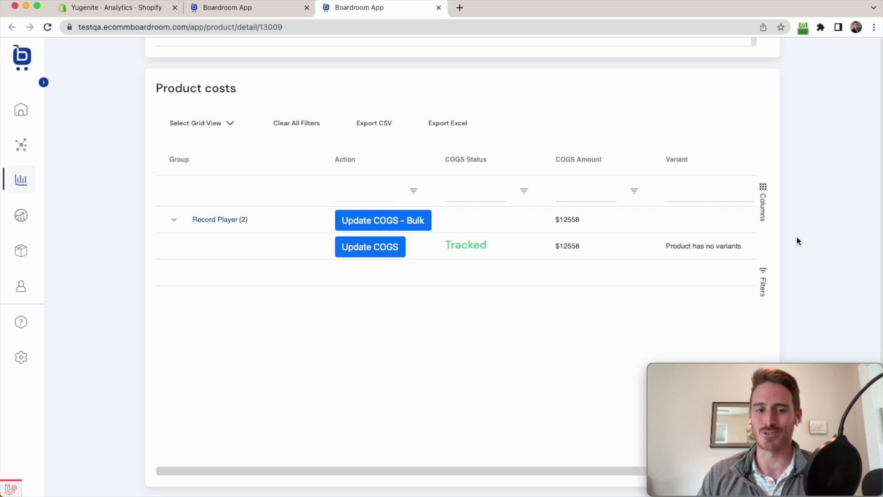
Step: Expand the sidebar and preview the AI Tools, Insights, Products and Customers submenus
left_click(43, 82)
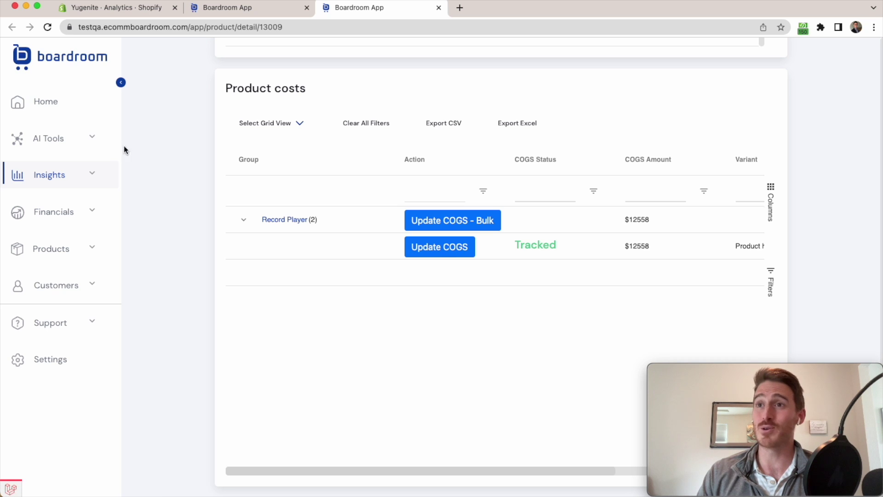
left_click(96, 140)
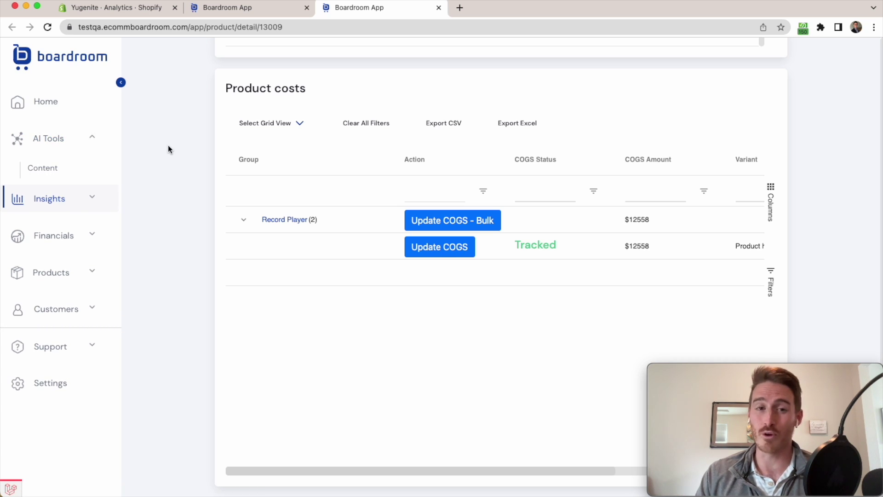
left_click(95, 198)
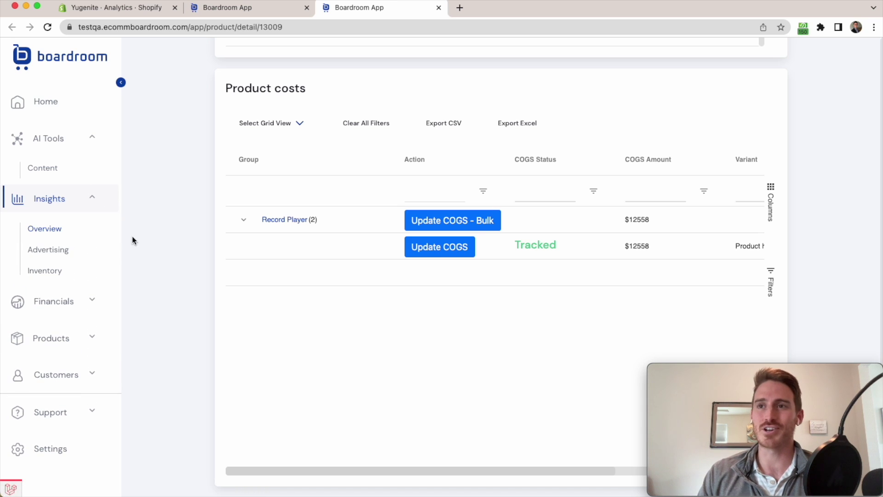
left_click(96, 199)
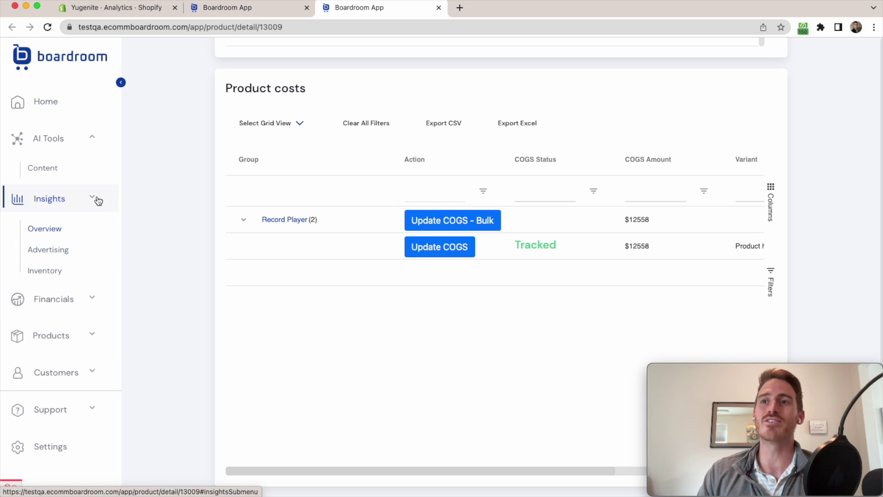
left_click(99, 275)
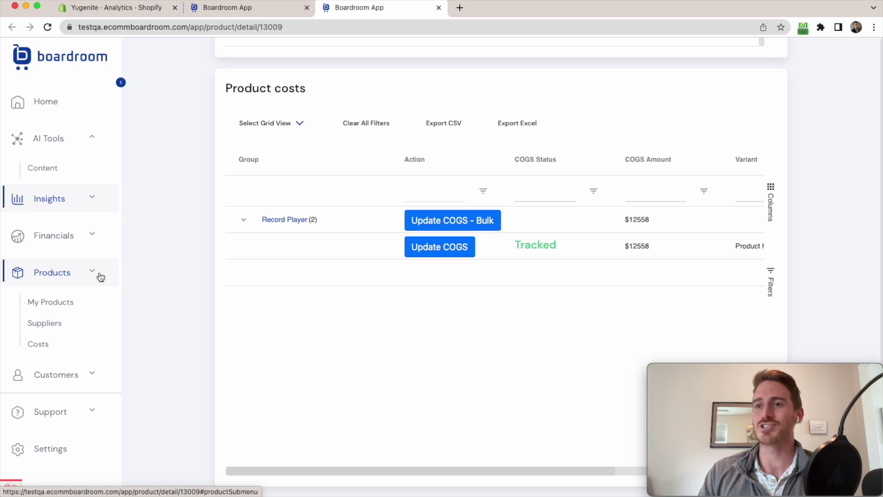
left_click(91, 309)
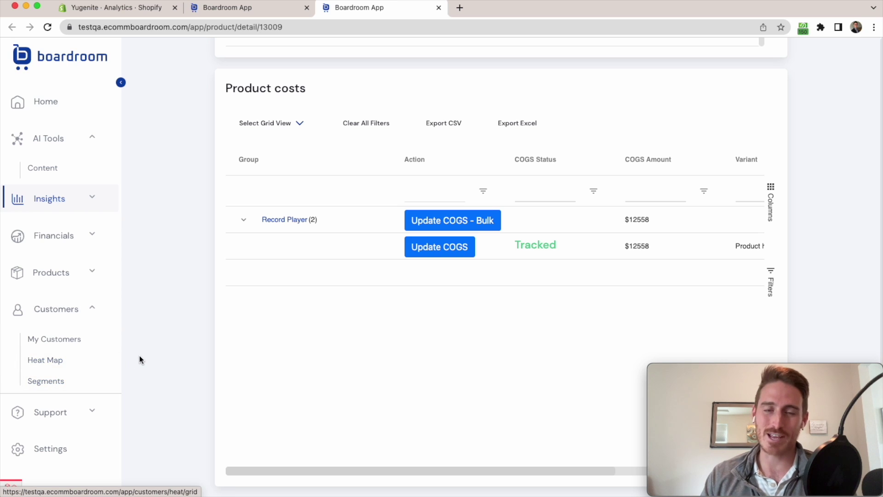
left_click(92, 310)
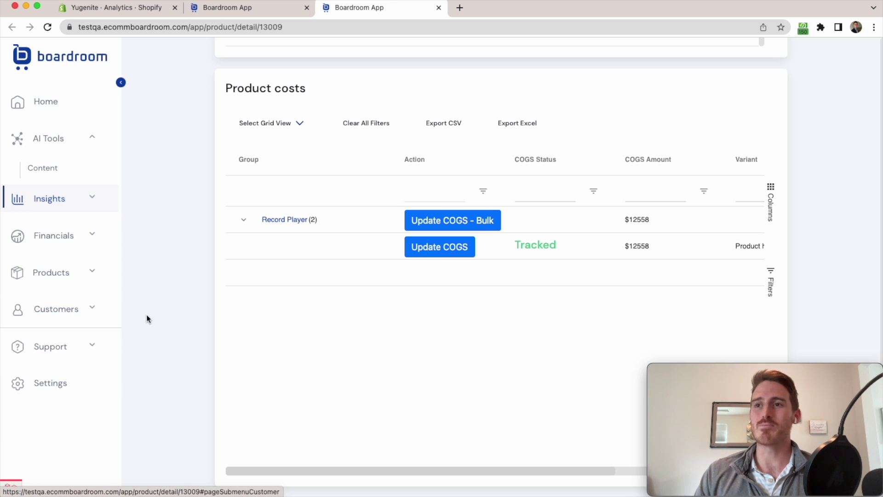